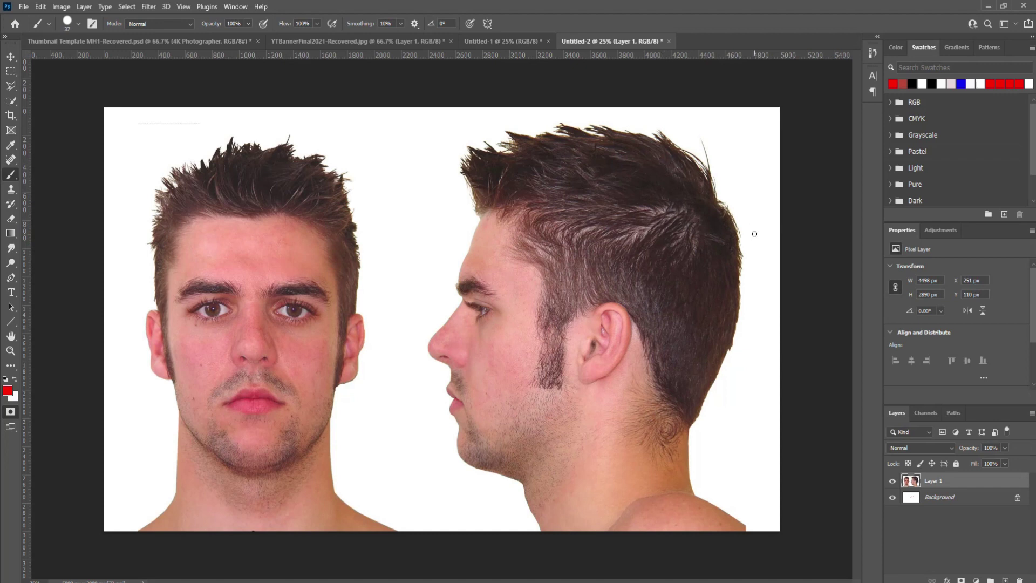
# Step: On a new layer, paint a large red circle around the profile's cranium and a small one around its chin
pyautogui.click(1005, 580)
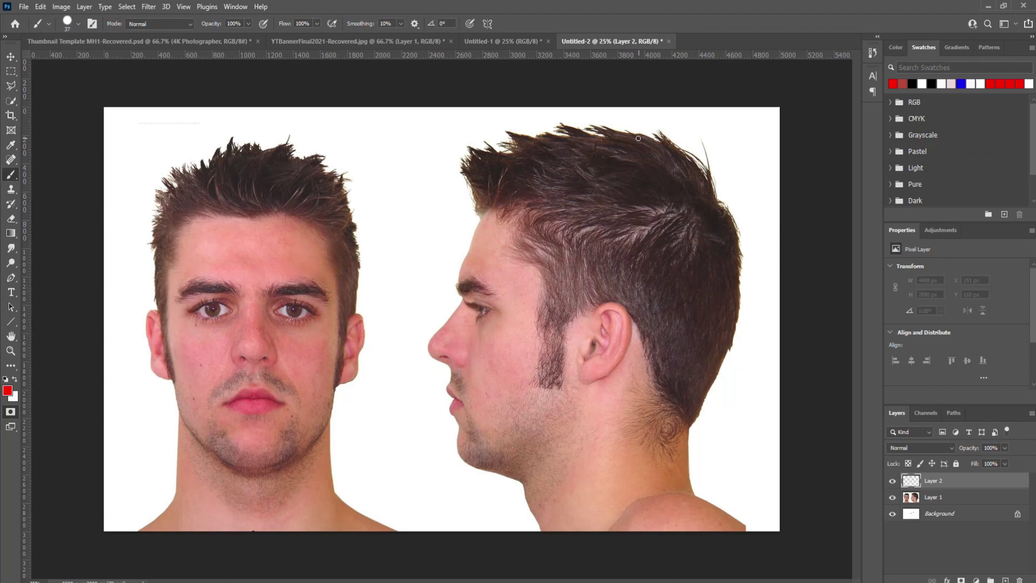
pyautogui.moveTo(627, 134)
pyautogui.mouseDown()
pyautogui.moveTo(496, 193)
pyautogui.moveTo(586, 448)
pyautogui.moveTo(712, 184)
pyautogui.moveTo(606, 144)
pyautogui.mouseUp()
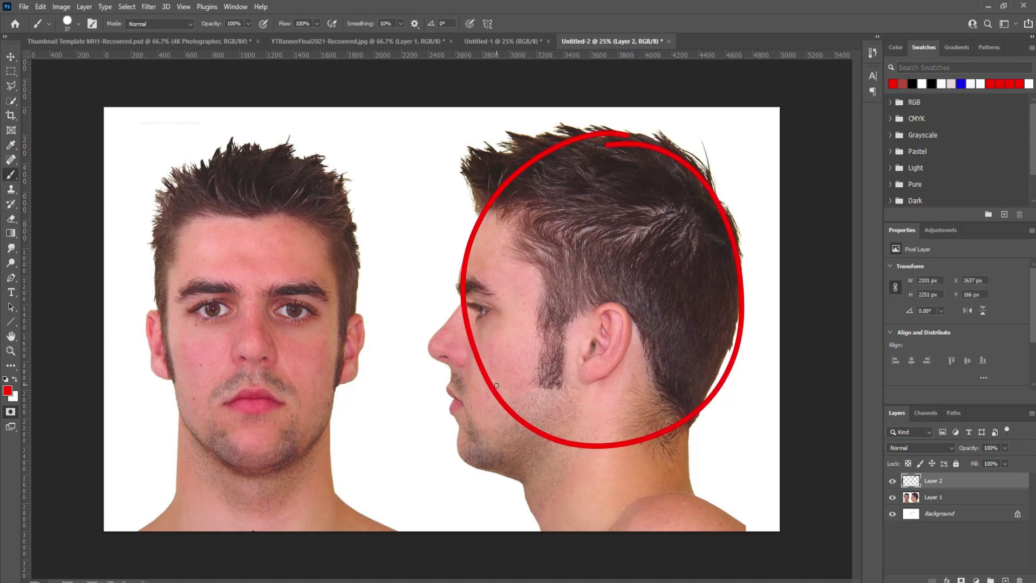
pyautogui.moveTo(496, 387)
pyautogui.mouseDown()
pyautogui.moveTo(451, 413)
pyautogui.moveTo(541, 434)
pyautogui.moveTo(505, 387)
pyautogui.mouseUp()
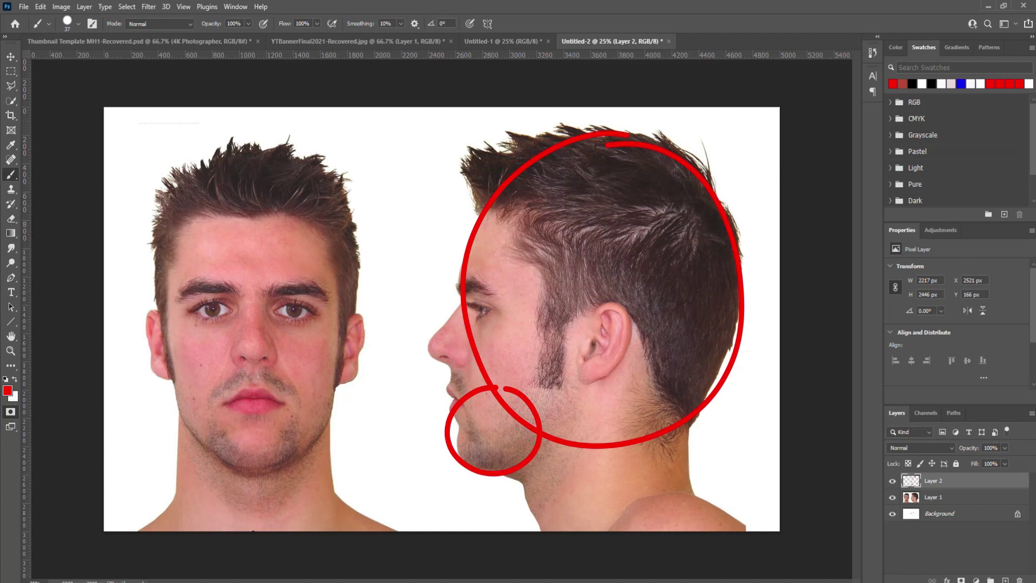
# Step: Connect the cranium and chin circles on the profile with outer strokes for the face front, jawline and chin corner
pyautogui.moveTo(552, 144)
pyautogui.mouseDown()
pyautogui.moveTo(491, 216)
pyautogui.moveTo(434, 436)
pyautogui.mouseUp()
pyautogui.moveTo(723, 368)
pyautogui.mouseDown()
pyautogui.moveTo(708, 398)
pyautogui.moveTo(630, 442)
pyautogui.moveTo(465, 486)
pyautogui.mouseUp()
pyautogui.moveTo(435, 442)
pyautogui.mouseDown()
pyautogui.moveTo(488, 492)
pyautogui.moveTo(429, 447)
pyautogui.moveTo(478, 482)
pyautogui.mouseUp()
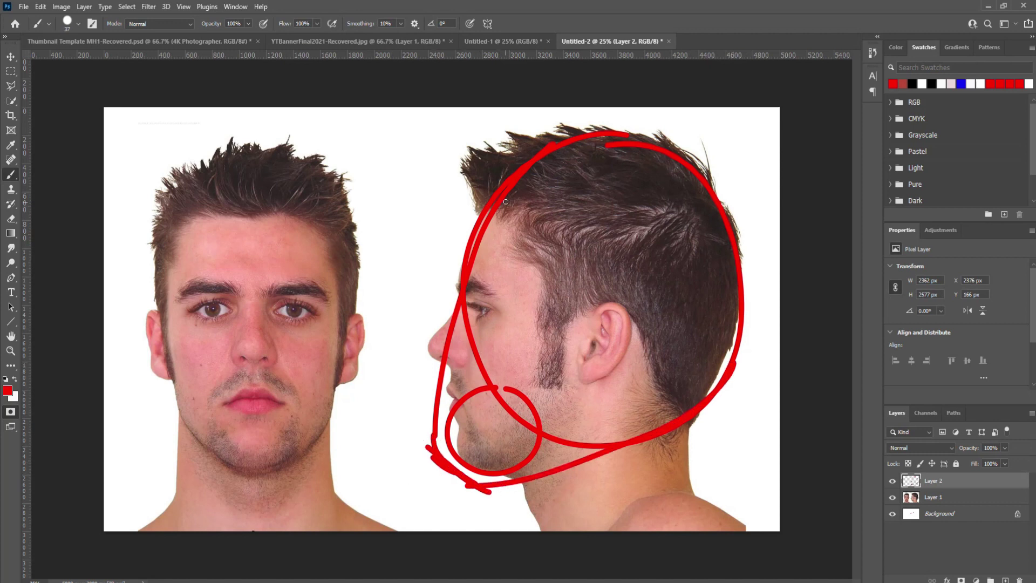
# Step: Hatch the profile's head shape with diagonal red strokes and mark the back and front of the neck
pyautogui.moveTo(505, 202); pyautogui.dragTo(609, 142)
pyautogui.moveTo(460, 268); pyautogui.dragTo(681, 151)
pyautogui.moveTo(461, 324); pyautogui.dragTo(701, 178)
pyautogui.moveTo(448, 373); pyautogui.dragTo(505, 336)
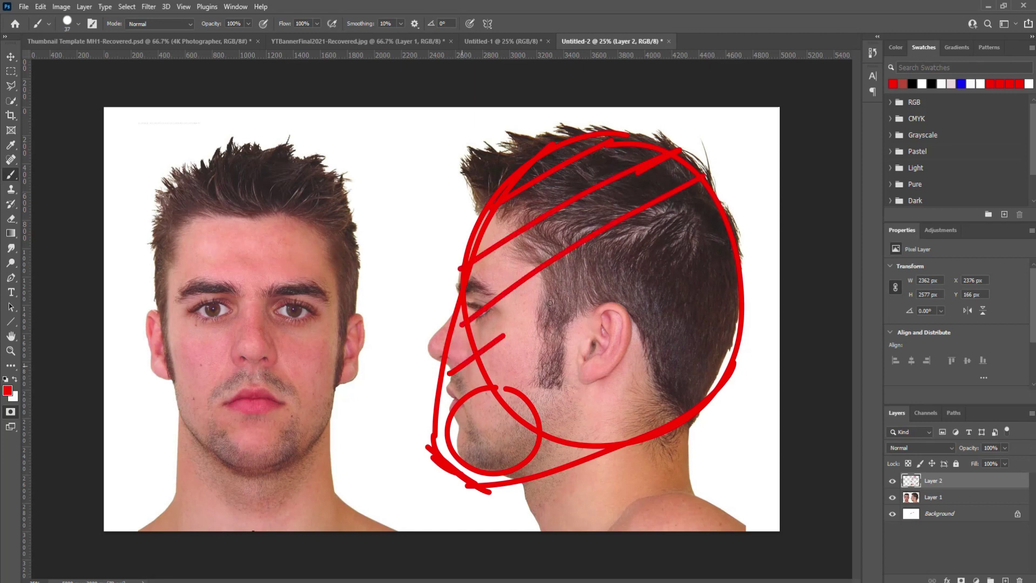
pyautogui.moveTo(550, 303); pyautogui.dragTo(699, 218)
pyautogui.moveTo(445, 409); pyautogui.dragTo(720, 252)
pyautogui.moveTo(456, 462); pyautogui.dragTo(699, 305)
pyautogui.moveTo(534, 456); pyautogui.dragTo(677, 367)
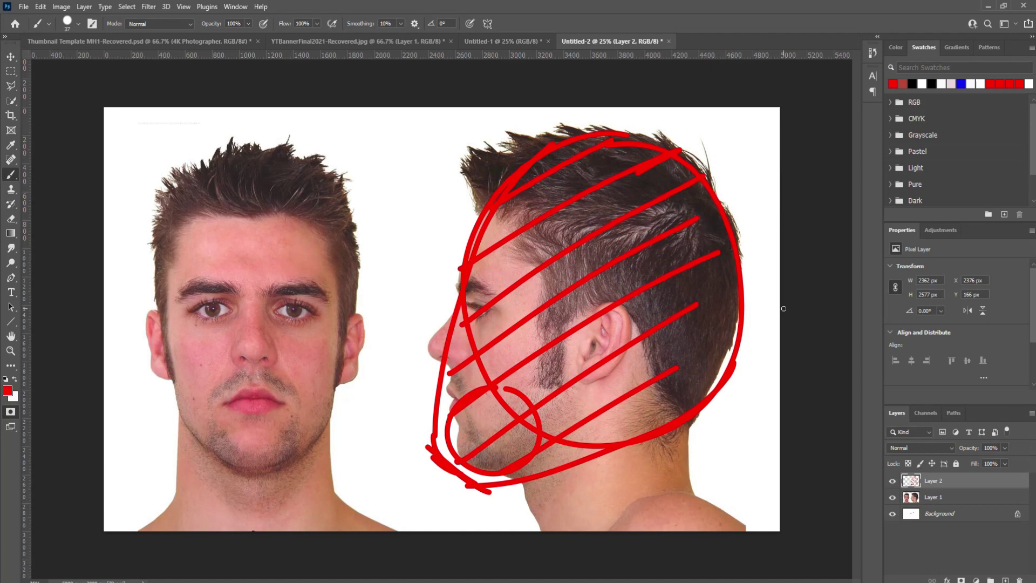
pyautogui.moveTo(688, 424); pyautogui.dragTo(679, 476)
pyautogui.moveTo(524, 472); pyautogui.dragTo(550, 542)
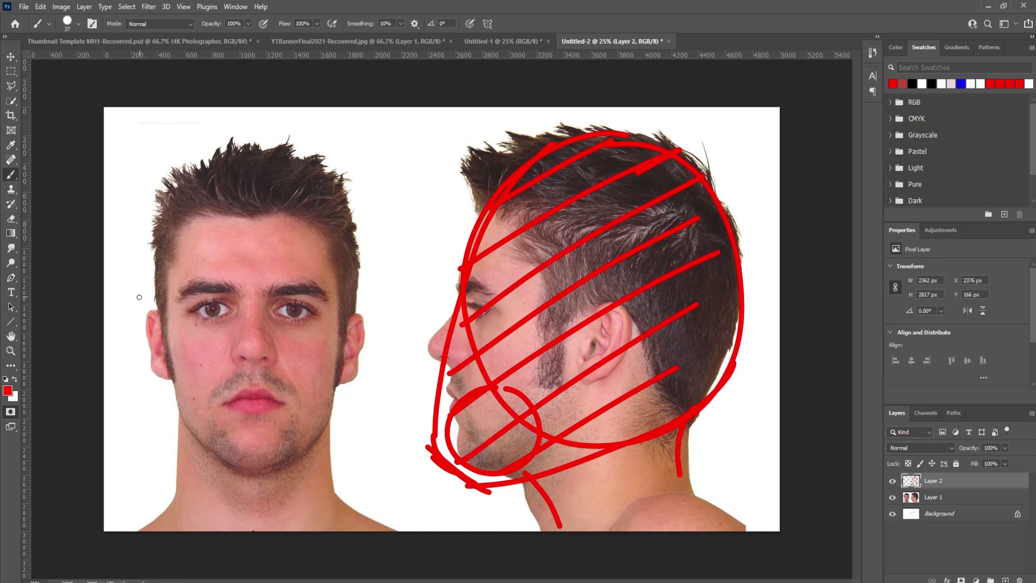
# Step: Draw a horizontal eye line across the front face and continue it as dashes across the profile head
pyautogui.moveTo(113, 309); pyautogui.dragTo(447, 303)
pyautogui.moveTo(480, 303); pyautogui.dragTo(530, 303)
pyautogui.moveTo(562, 298); pyautogui.dragTo(636, 304)
pyautogui.moveTo(654, 306); pyautogui.dragTo(696, 304)
pyautogui.moveTo(718, 303); pyautogui.dragTo(750, 303)
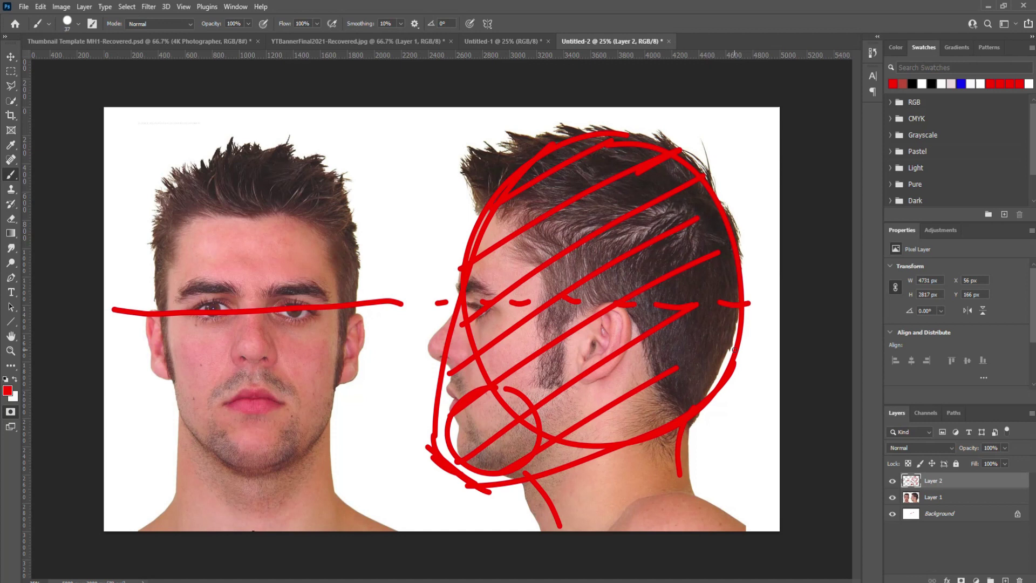
# Step: Outline the front head with an oval and label the areas above and below the eye line 1/2
pyautogui.moveTo(276, 159)
pyautogui.mouseDown()
pyautogui.moveTo(257, 148)
pyautogui.moveTo(182, 218)
pyautogui.moveTo(189, 429)
pyautogui.moveTo(268, 450)
pyautogui.moveTo(357, 292)
pyautogui.moveTo(237, 141)
pyautogui.mouseUp()
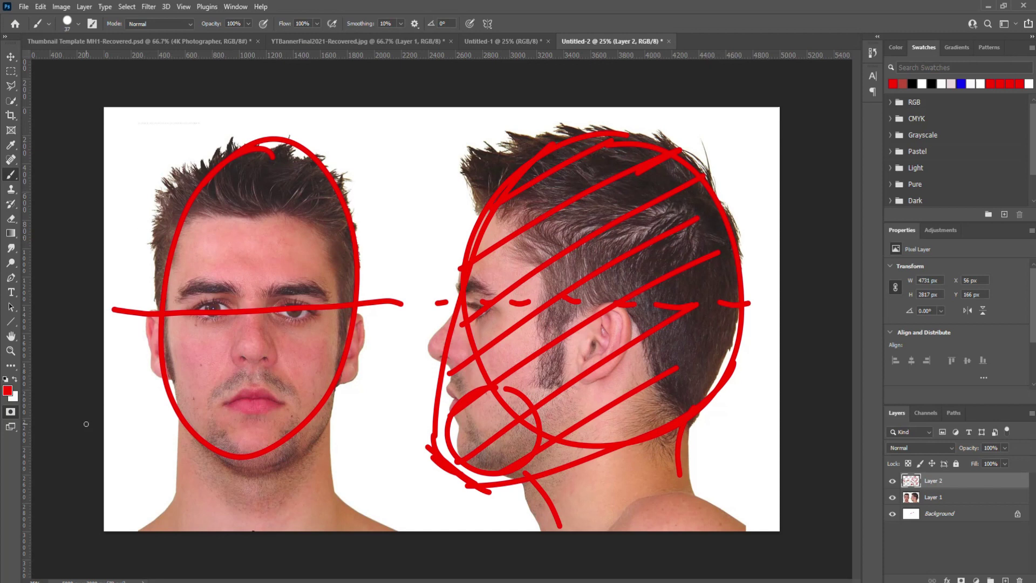
pyautogui.moveTo(392, 167); pyautogui.dragTo(380, 197)
pyautogui.moveTo(396, 189)
pyautogui.mouseDown()
pyautogui.moveTo(382, 221)
pyautogui.moveTo(408, 220)
pyautogui.mouseUp()
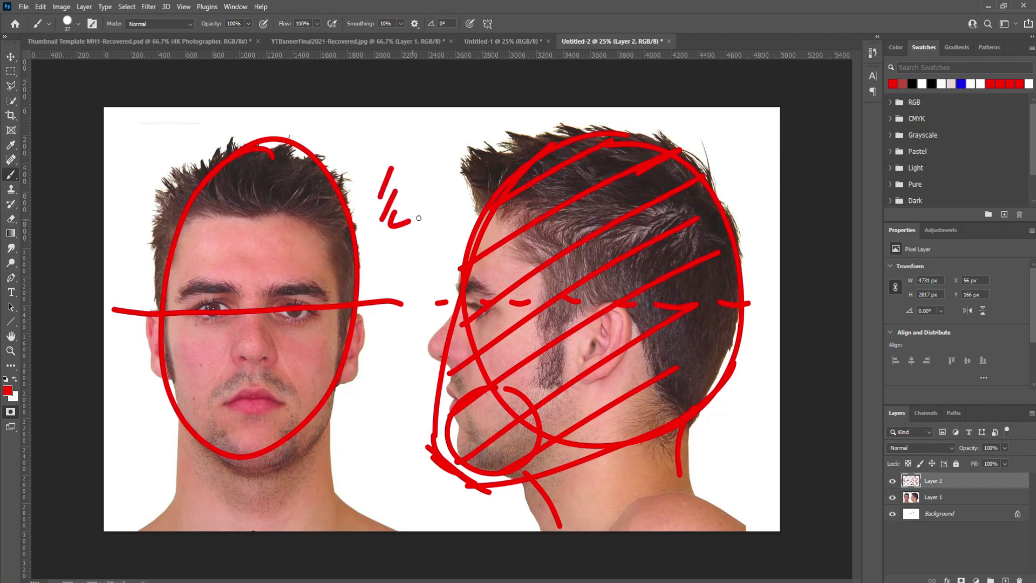
pyautogui.moveTo(387, 321)
pyautogui.mouseDown()
pyautogui.moveTo(377, 377)
pyautogui.moveTo(411, 384)
pyautogui.mouseUp()
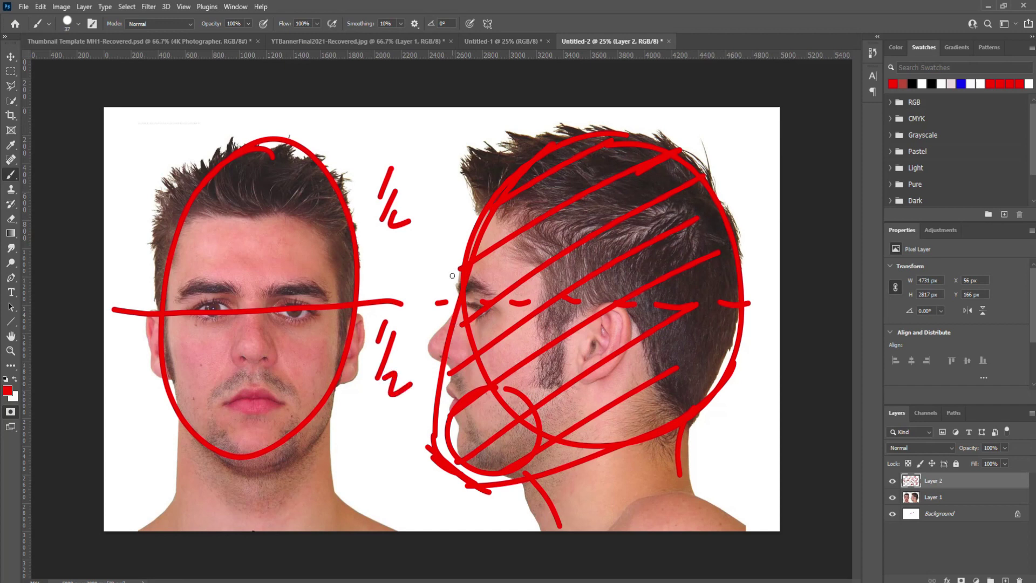
pyautogui.moveTo(394, 205); pyautogui.dragTo(387, 217)
# Step: Draw a nose-base line on the front face, with double-headed arrows spanning eye line to chin and eye line to nose base
pyautogui.moveTo(113, 381); pyautogui.dragTo(376, 377)
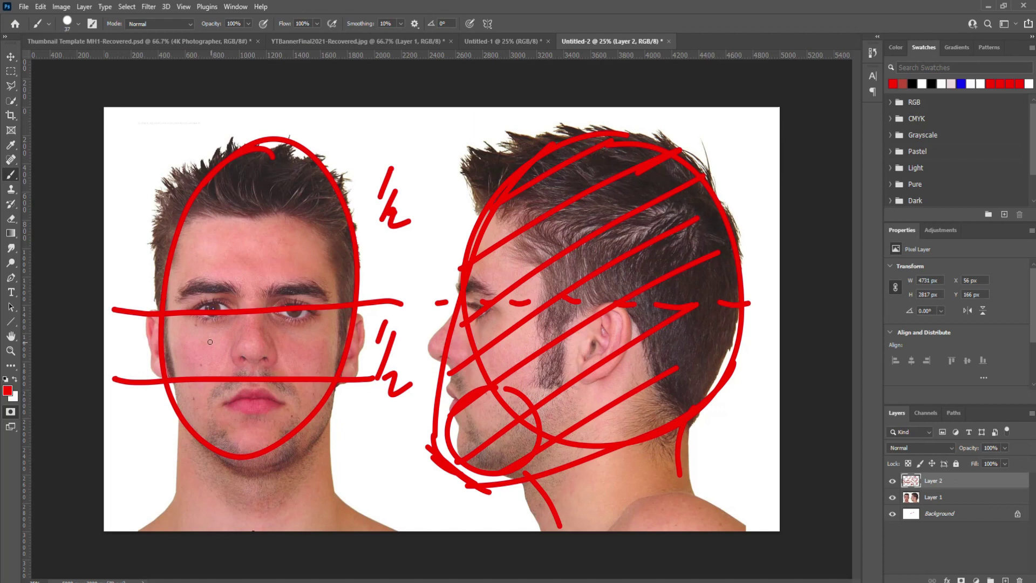
pyautogui.moveTo(198, 321); pyautogui.dragTo(193, 457)
pyautogui.moveTo(189, 351)
pyautogui.mouseDown()
pyautogui.moveTo(198, 321)
pyautogui.moveTo(211, 351)
pyautogui.mouseUp()
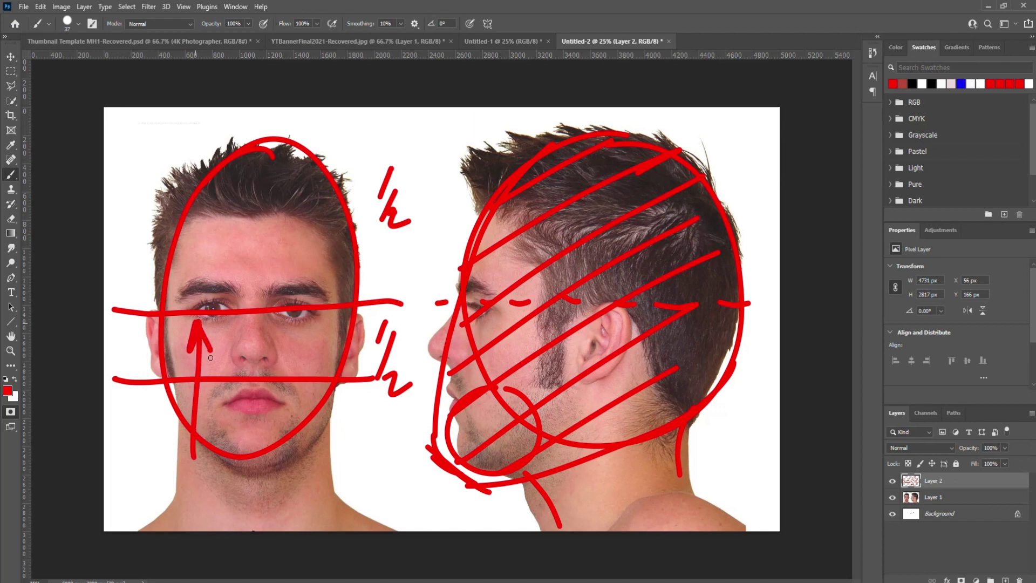
pyautogui.moveTo(185, 443); pyautogui.dragTo(207, 459)
pyautogui.moveTo(129, 320)
pyautogui.mouseDown()
pyautogui.moveTo(129, 377)
pyautogui.moveTo(128, 319)
pyautogui.moveTo(138, 345)
pyautogui.mouseUp()
pyautogui.moveTo(119, 362)
pyautogui.mouseDown()
pyautogui.moveTo(129, 380)
pyautogui.moveTo(147, 359)
pyautogui.mouseUp()
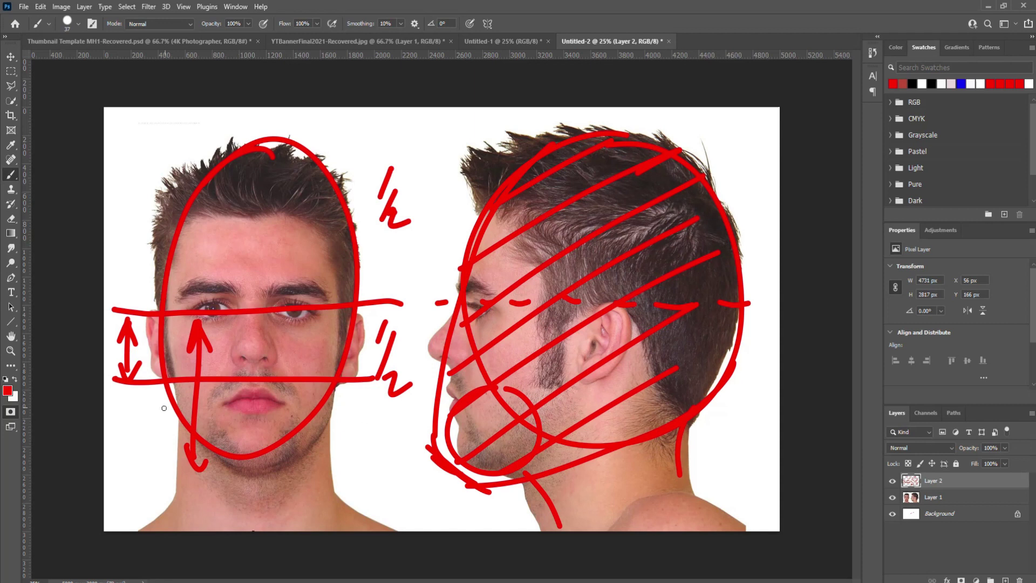
# Step: Draw a mouth line labelled 1/3 on the front face, and mark the profile's ear with a nose-base line and an oval
pyautogui.moveTo(126, 405); pyautogui.dragTo(382, 413)
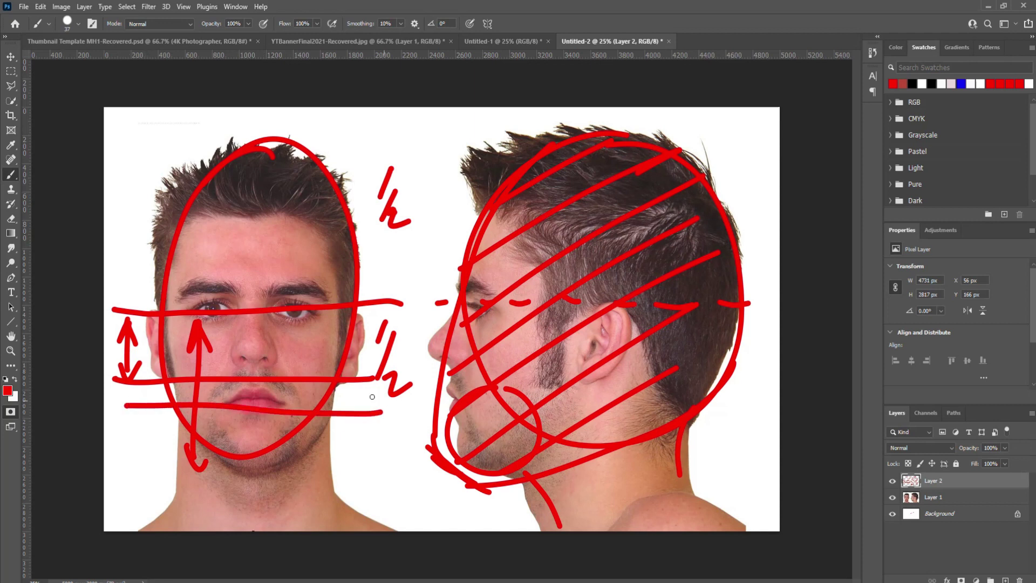
pyautogui.moveTo(296, 384)
pyautogui.mouseDown()
pyautogui.moveTo(291, 399)
pyautogui.moveTo(311, 397)
pyautogui.moveTo(305, 403)
pyautogui.mouseUp()
pyautogui.moveTo(420, 379)
pyautogui.mouseDown()
pyautogui.moveTo(724, 376)
pyautogui.moveTo(747, 366)
pyautogui.mouseUp()
pyautogui.moveTo(562, 300)
pyautogui.mouseDown()
pyautogui.moveTo(712, 294)
pyautogui.moveTo(606, 302)
pyautogui.moveTo(631, 373)
pyautogui.moveTo(588, 378)
pyautogui.moveTo(612, 382)
pyautogui.moveTo(638, 317)
pyautogui.moveTo(588, 365)
pyautogui.moveTo(639, 333)
pyautogui.moveTo(621, 377)
pyautogui.mouseUp()
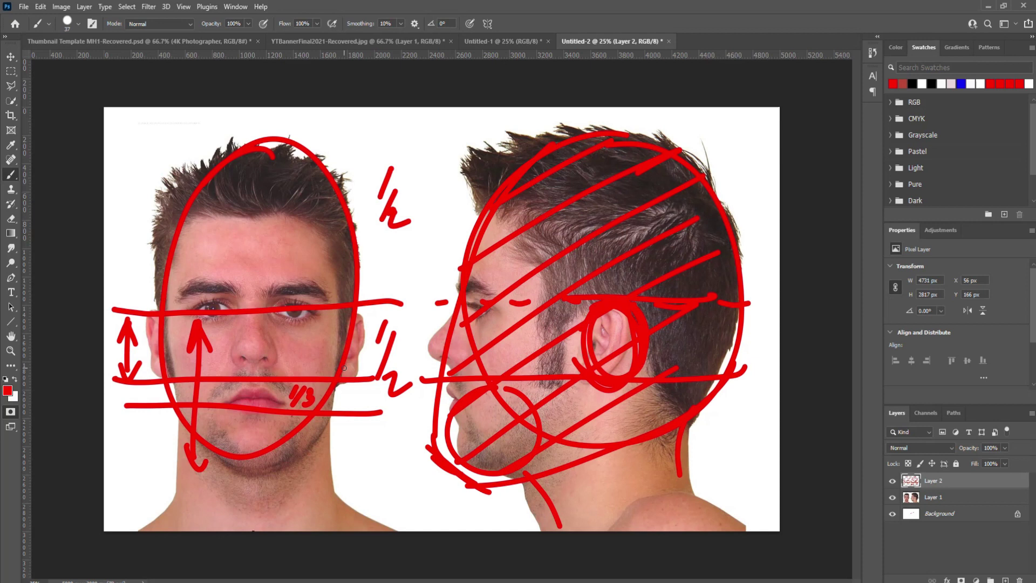
# Step: Draw four short vertical lines through the eye line at the inner and outer corners of both eyes
pyautogui.moveTo(274, 251); pyautogui.dragTo(274, 348)
pyautogui.moveTo(235, 254); pyautogui.dragTo(231, 344)
pyautogui.moveTo(195, 261); pyautogui.dragTo(192, 343)
pyautogui.moveTo(319, 259); pyautogui.dragTo(315, 348)
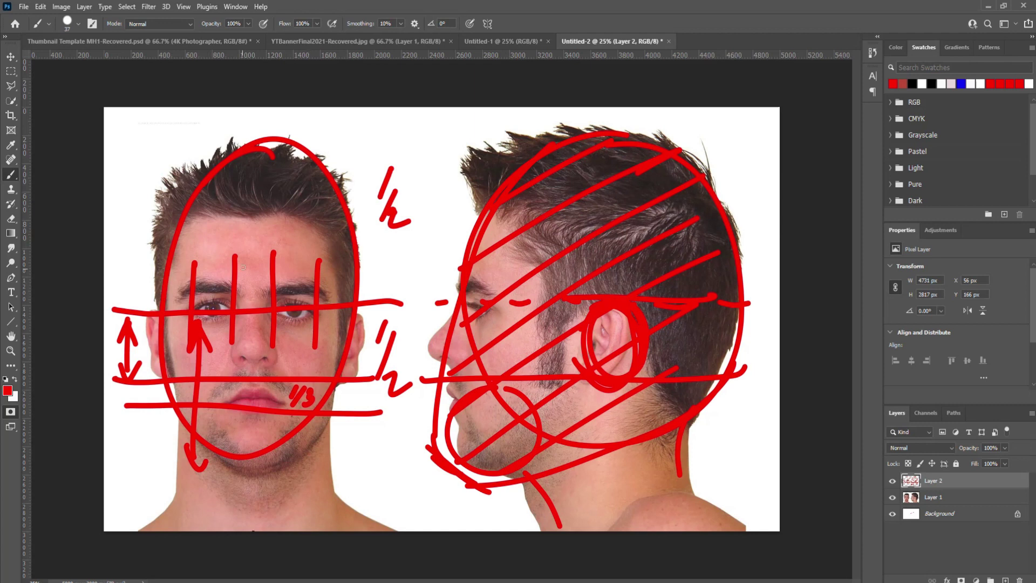
# Step: Mark each of the five eye-width segments across the front face with an x and add a small curve at the temple beside the eye
pyautogui.moveTo(209, 245); pyautogui.dragTo(209, 261)
pyautogui.moveTo(306, 243)
pyautogui.mouseDown()
pyautogui.moveTo(291, 264)
pyautogui.moveTo(300, 252)
pyautogui.moveTo(246, 267)
pyautogui.moveTo(260, 264)
pyautogui.mouseUp()
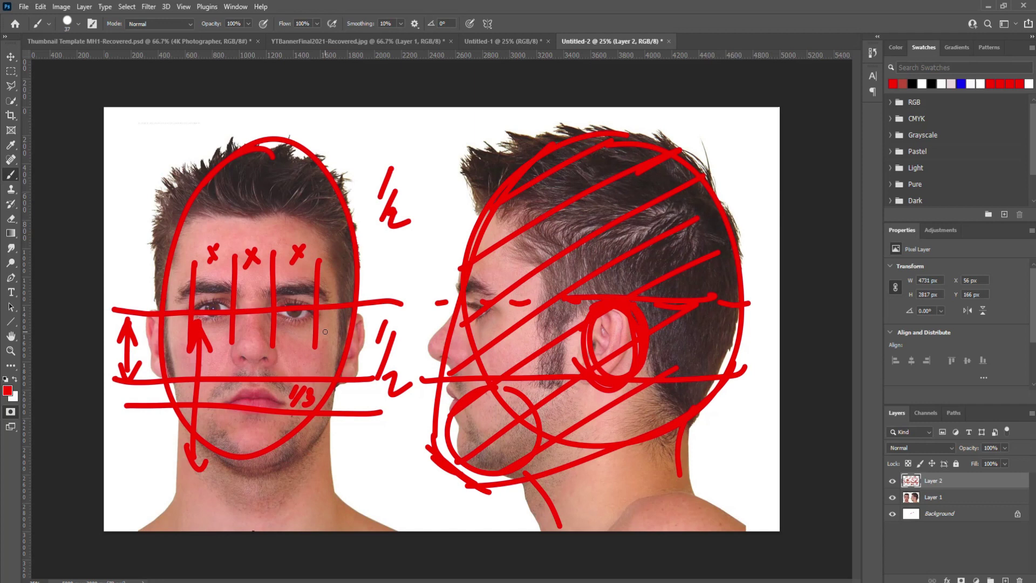
pyautogui.moveTo(341, 254); pyautogui.dragTo(327, 280)
pyautogui.moveTo(331, 257); pyautogui.dragTo(343, 270)
pyautogui.moveTo(184, 259)
pyautogui.mouseDown()
pyautogui.moveTo(169, 280)
pyautogui.moveTo(181, 274)
pyautogui.mouseUp()
pyautogui.moveTo(350, 281)
pyautogui.mouseDown()
pyautogui.moveTo(331, 292)
pyautogui.moveTo(348, 301)
pyautogui.mouseUp()
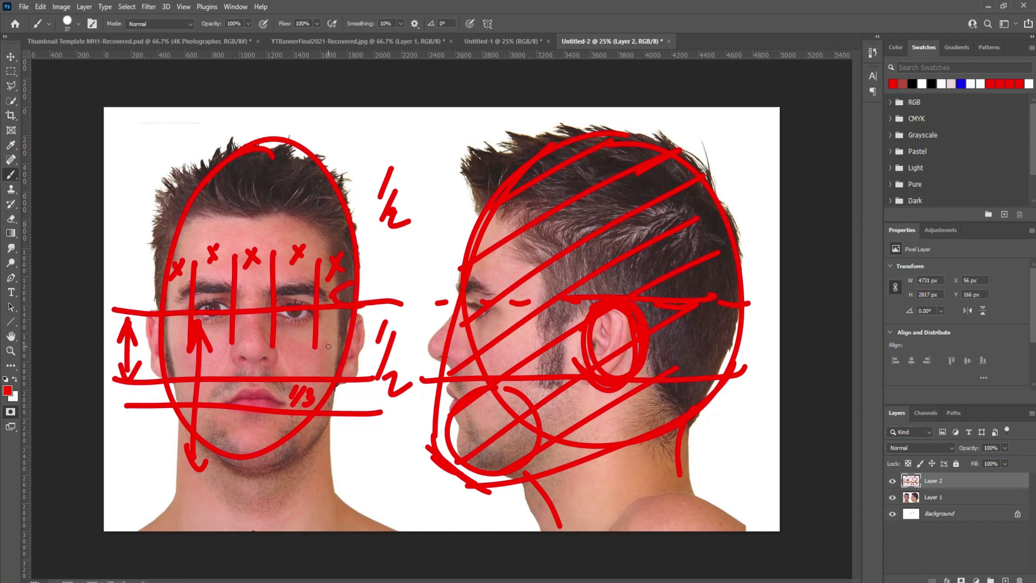